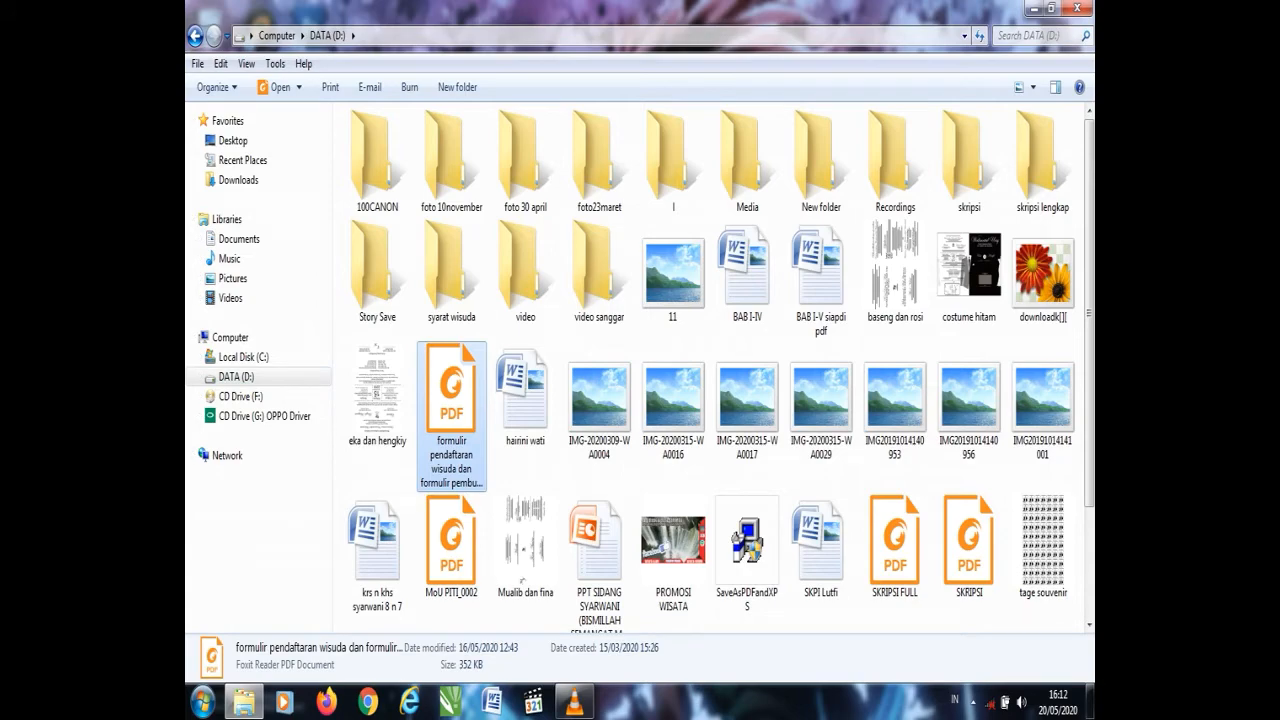
- Minimize the Explorer window to reveal the form PDF opened in Foxit Reader
click(1035, 9)
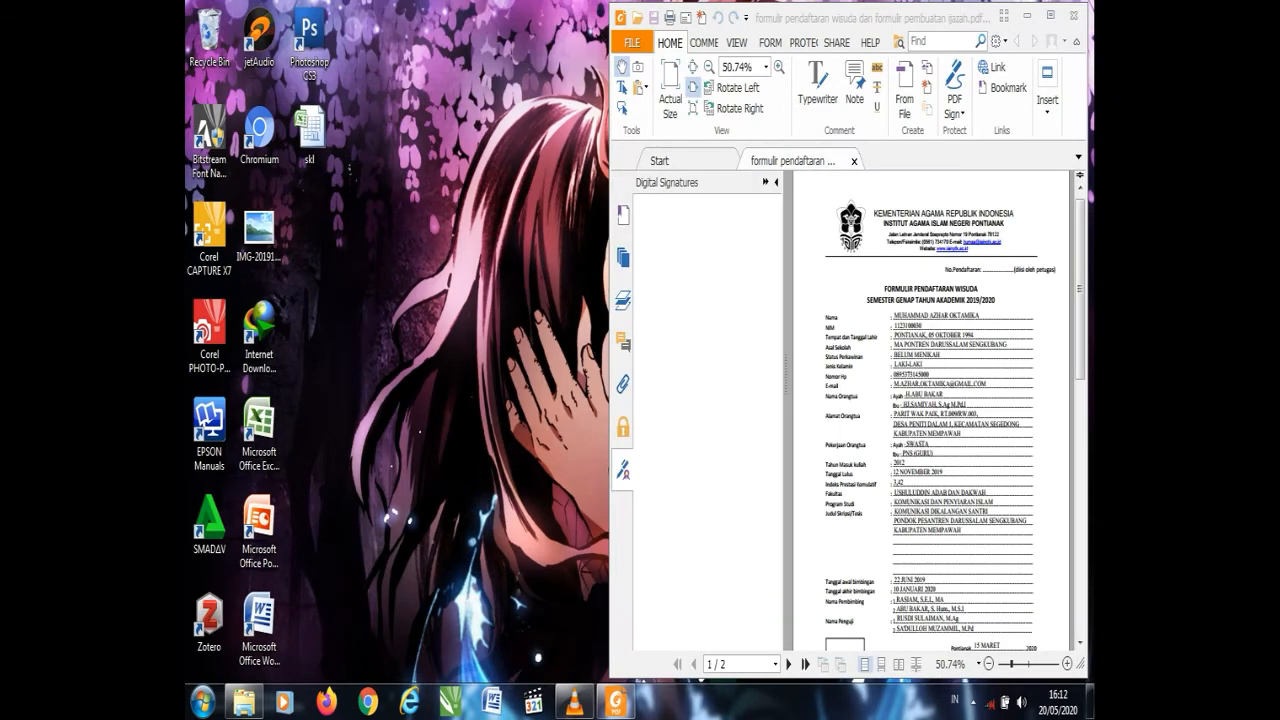
- Maximize Foxit Reader, scroll down to page 2's Formulir Pembuatan Ijazah, then show the recent-documents Open page
click(1050, 15)
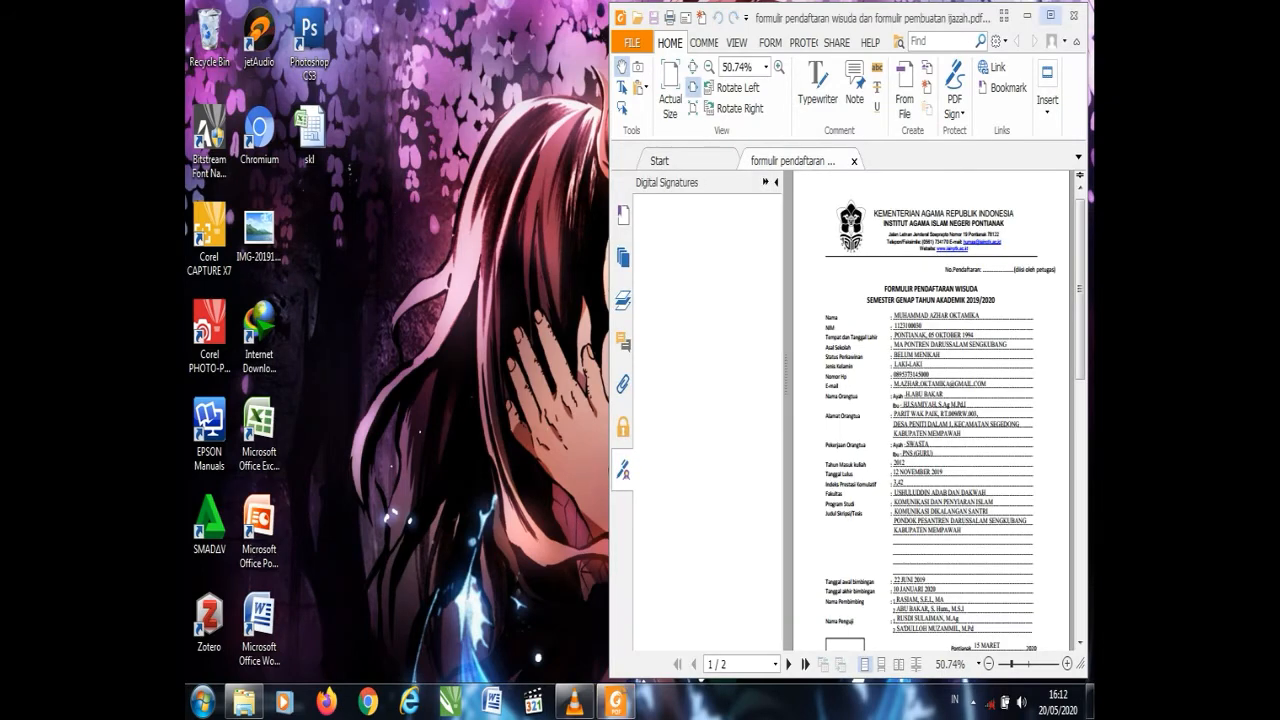
click(1050, 15)
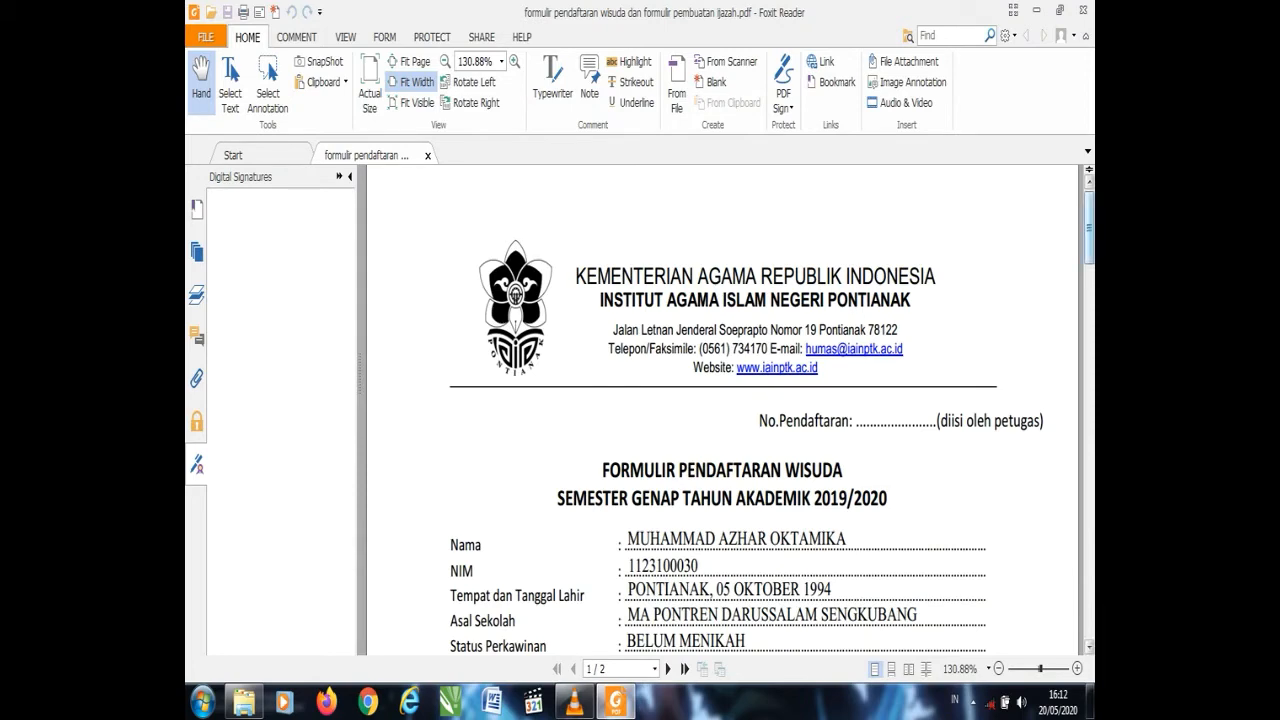
drag(1089, 228, 1089, 352)
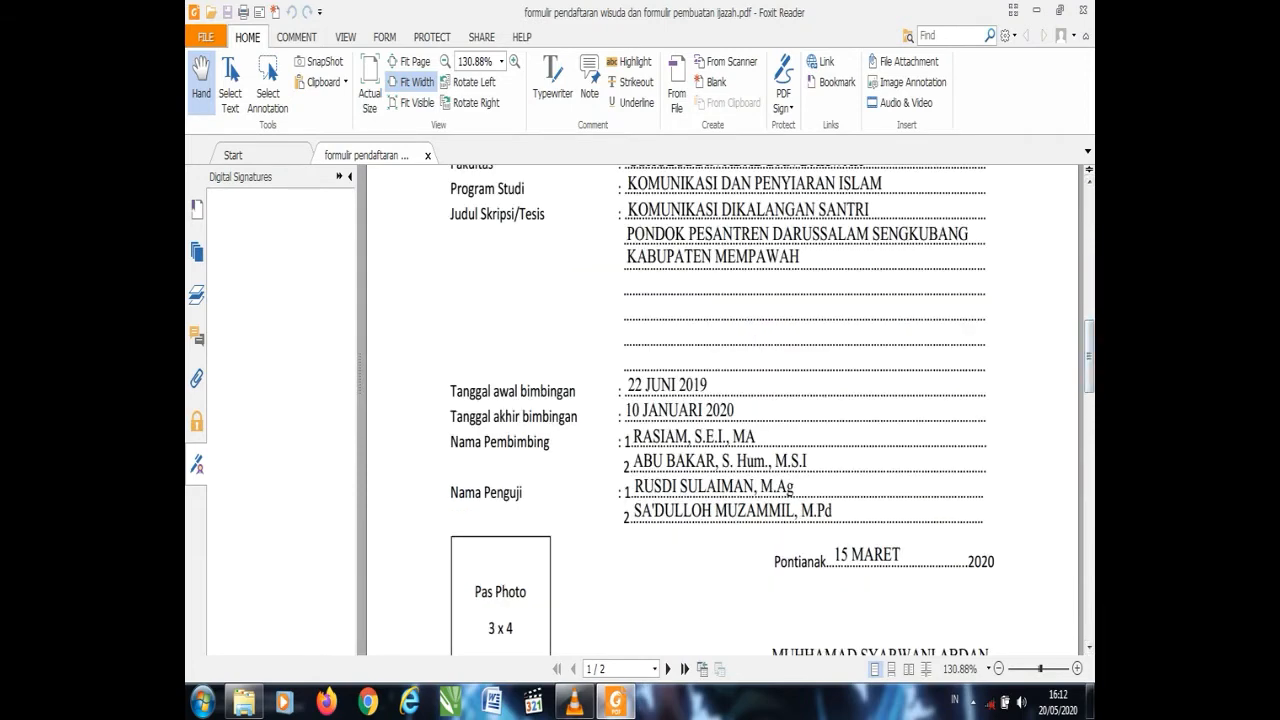
scroll(722, 410, up, 2)
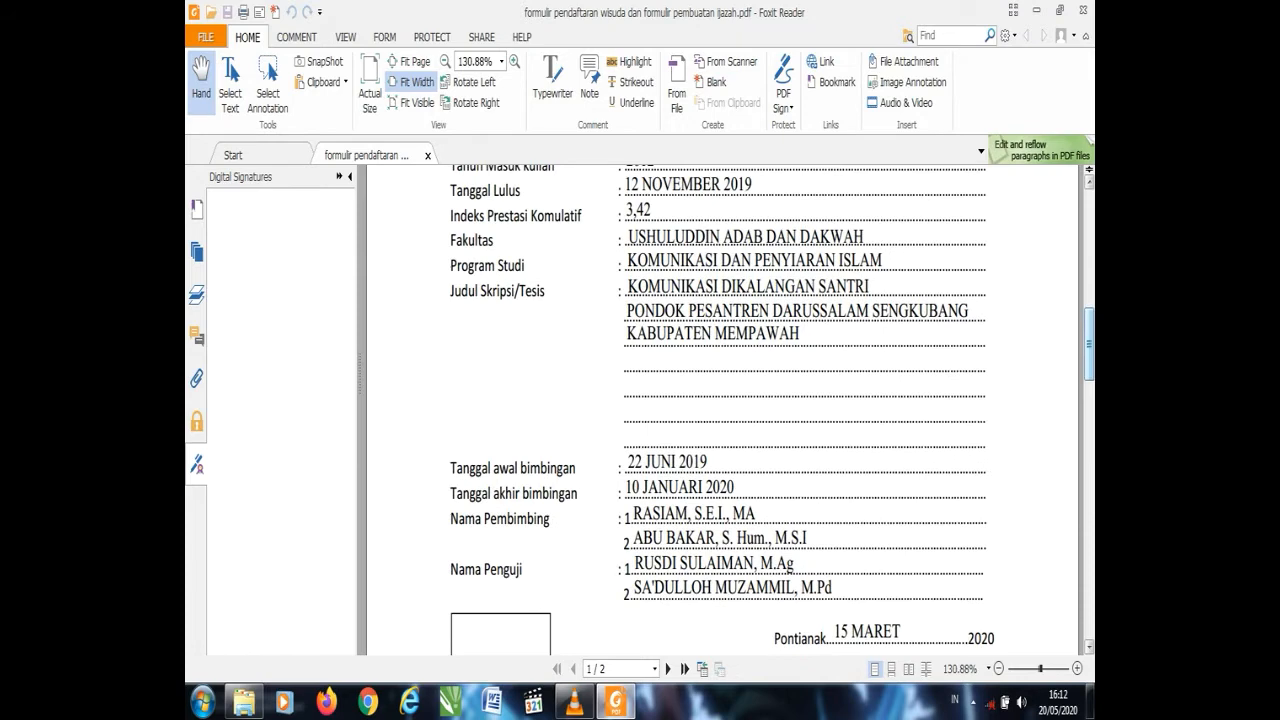
drag(1089, 344, 1089, 462)
scroll(722, 410, down, 3)
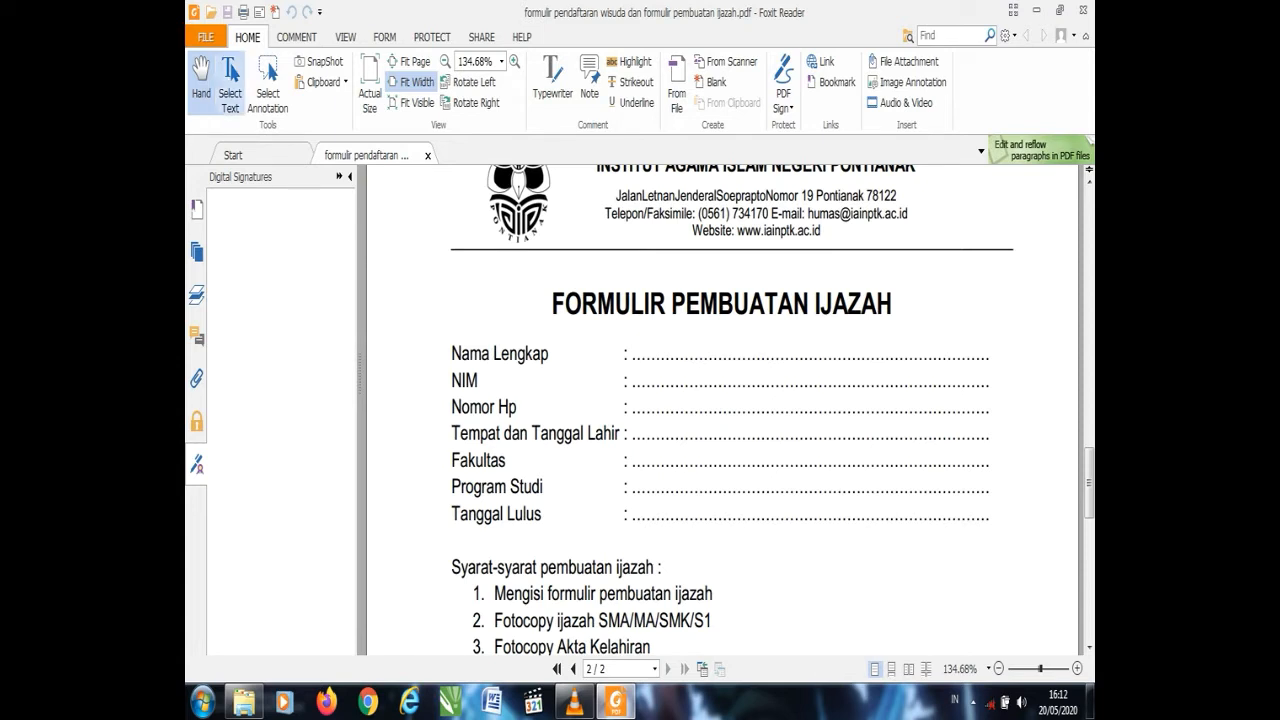
click(200, 37)
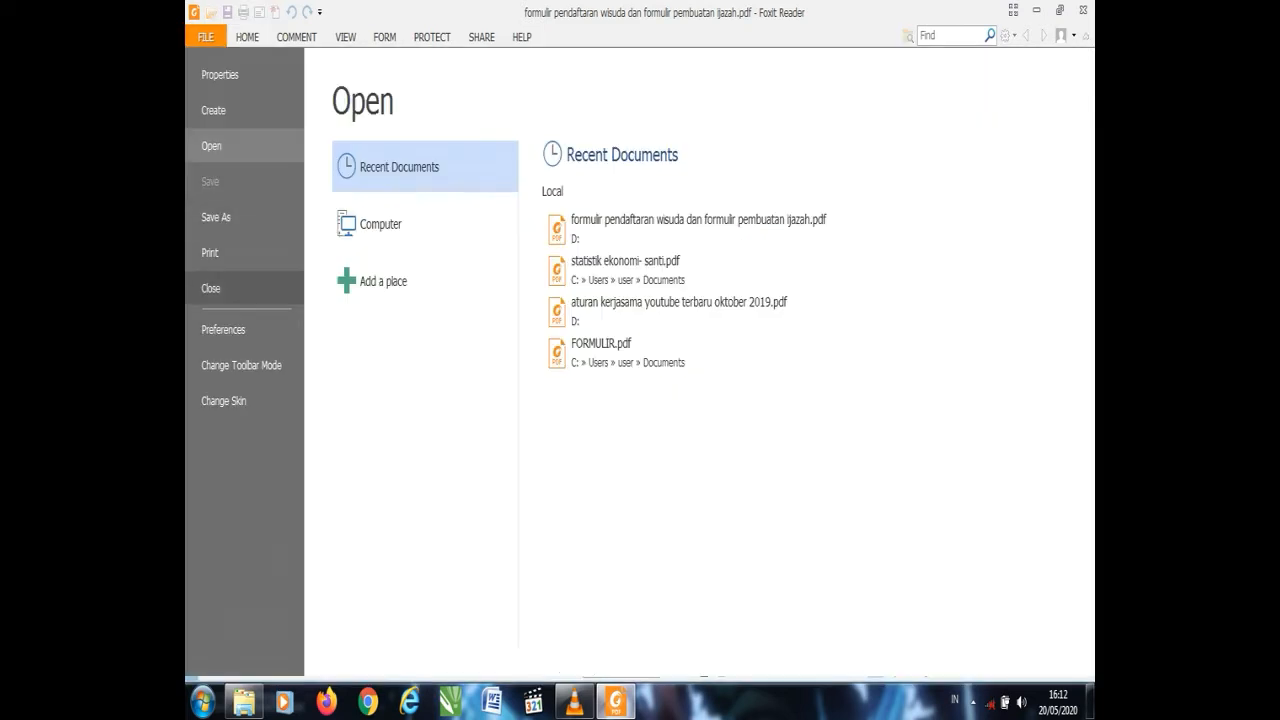
click(220, 74)
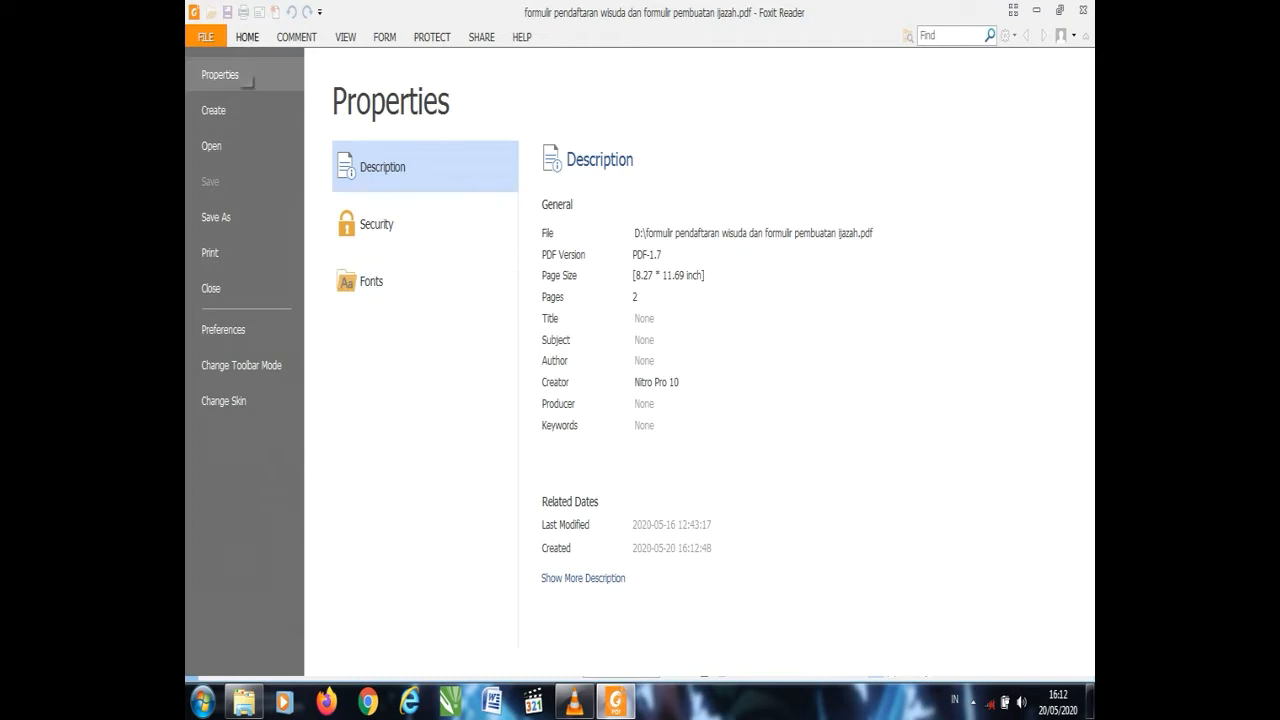
click(247, 37)
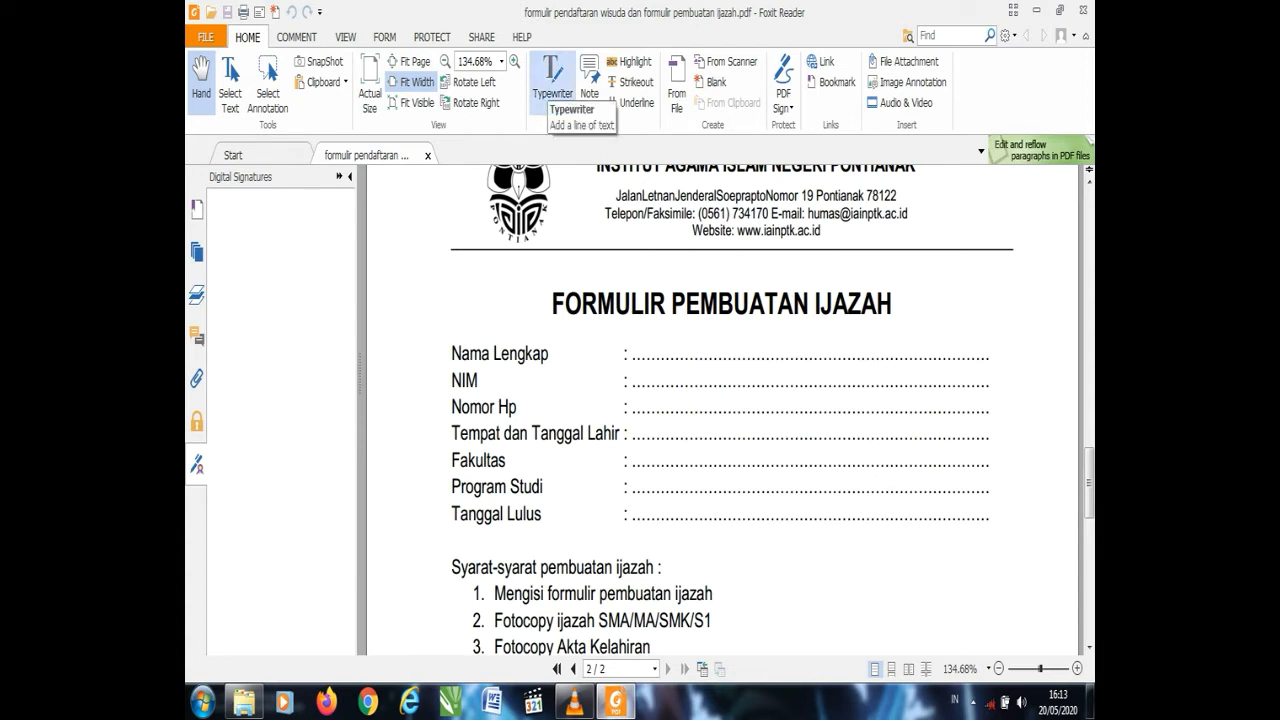
- With the Typewriter tool, type the student's full name after 'Nama Lengkap :'
click(552, 80)
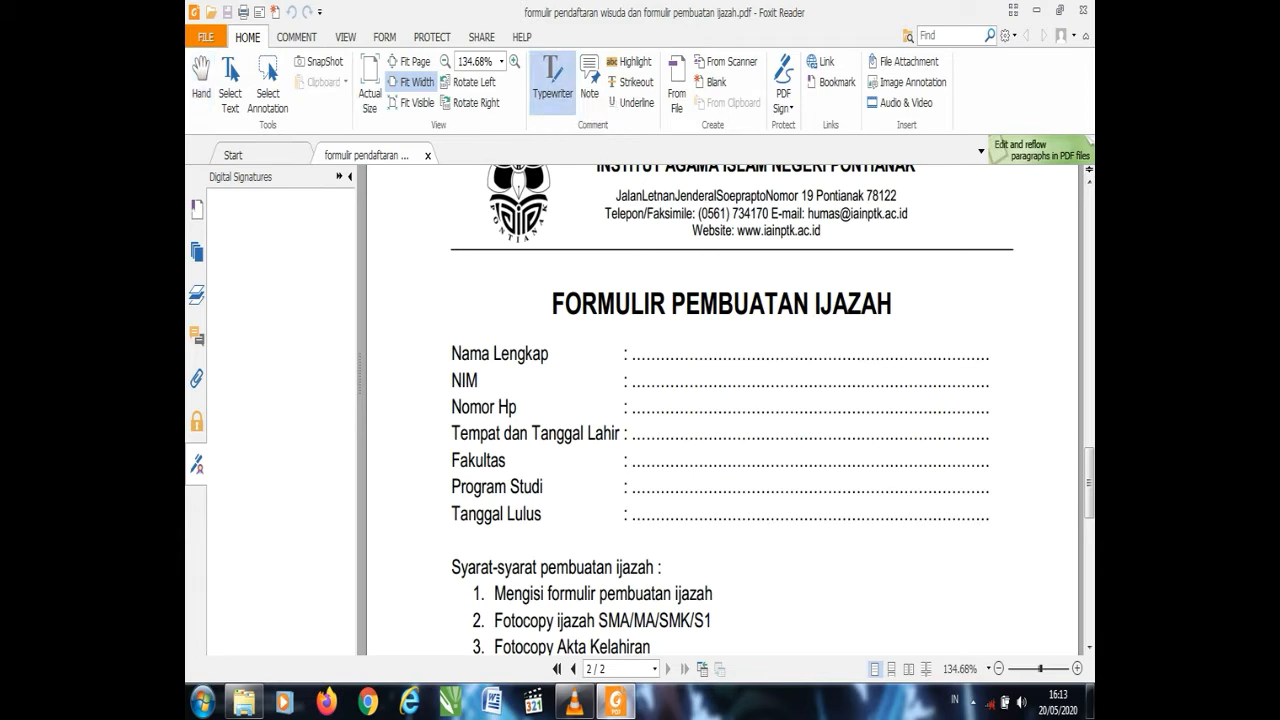
click(632, 347)
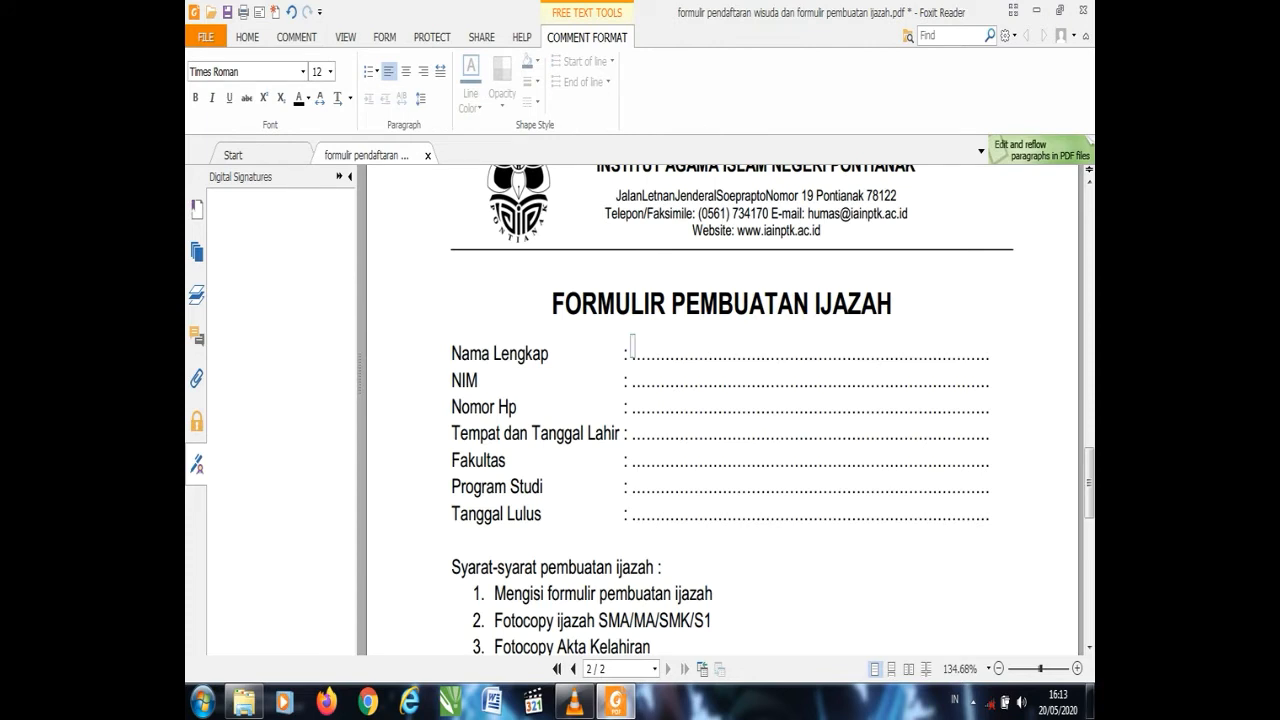
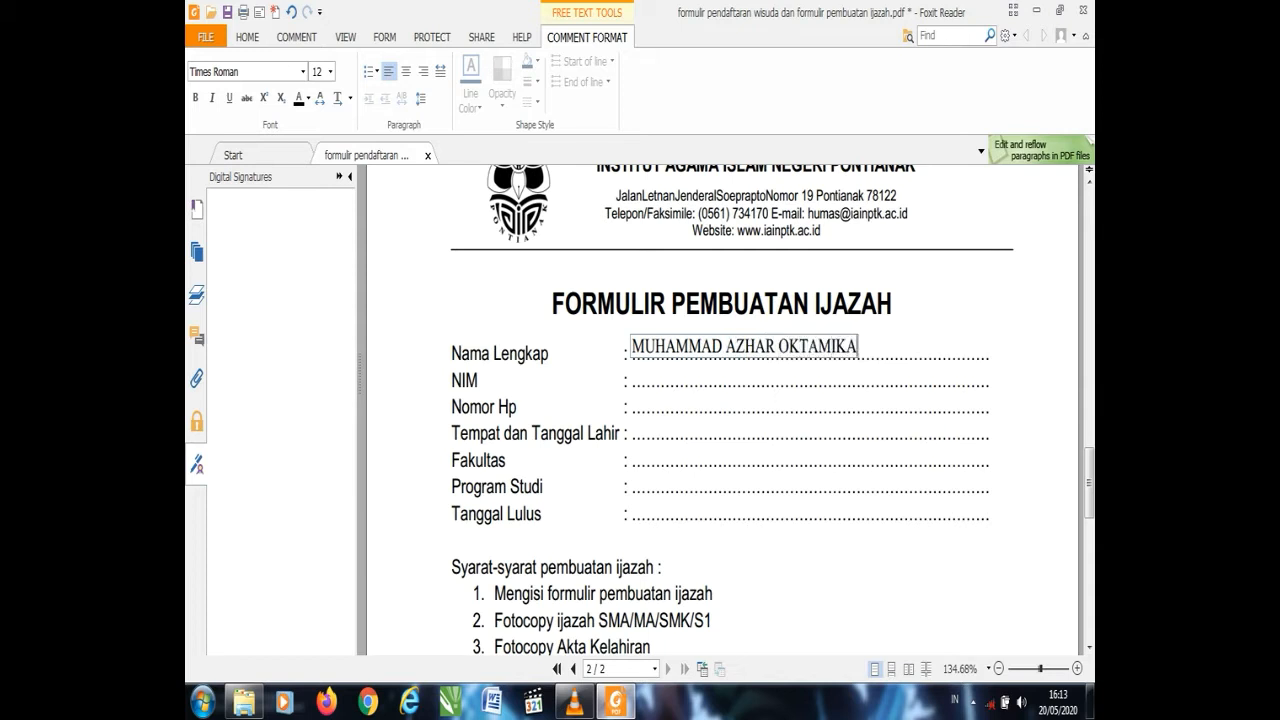
click(634, 376)
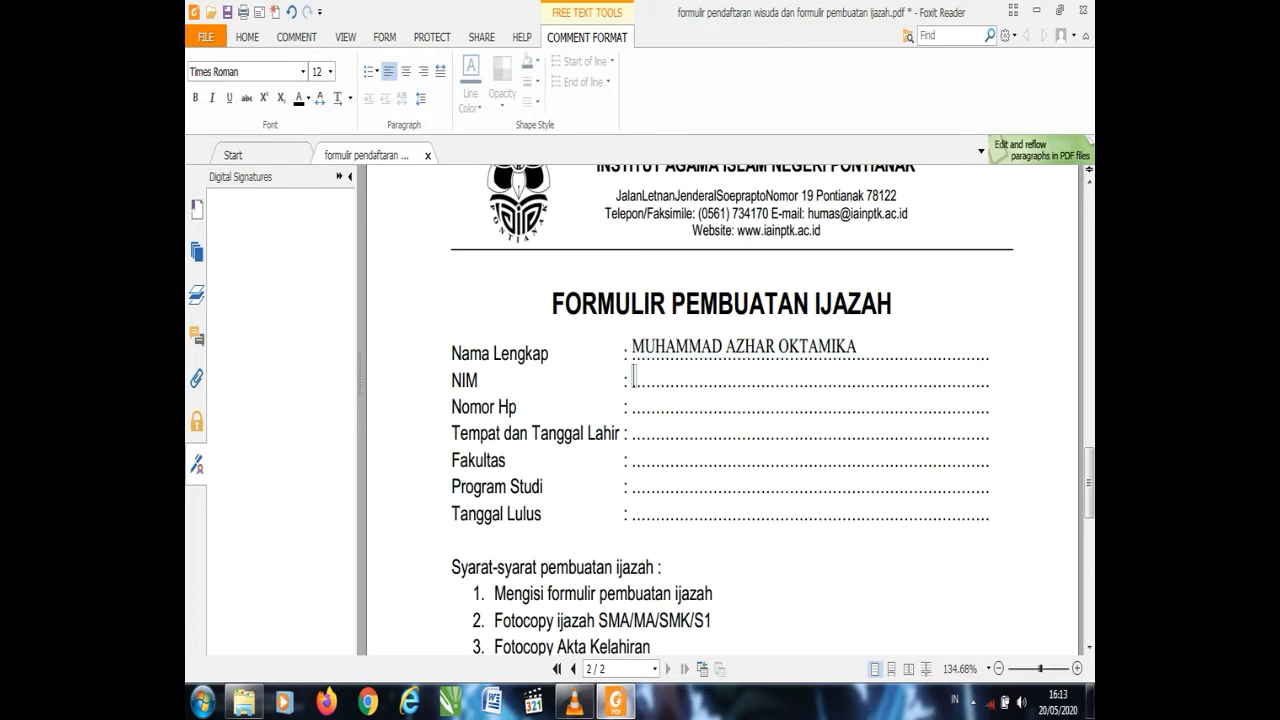
drag(1089, 482, 1089, 249)
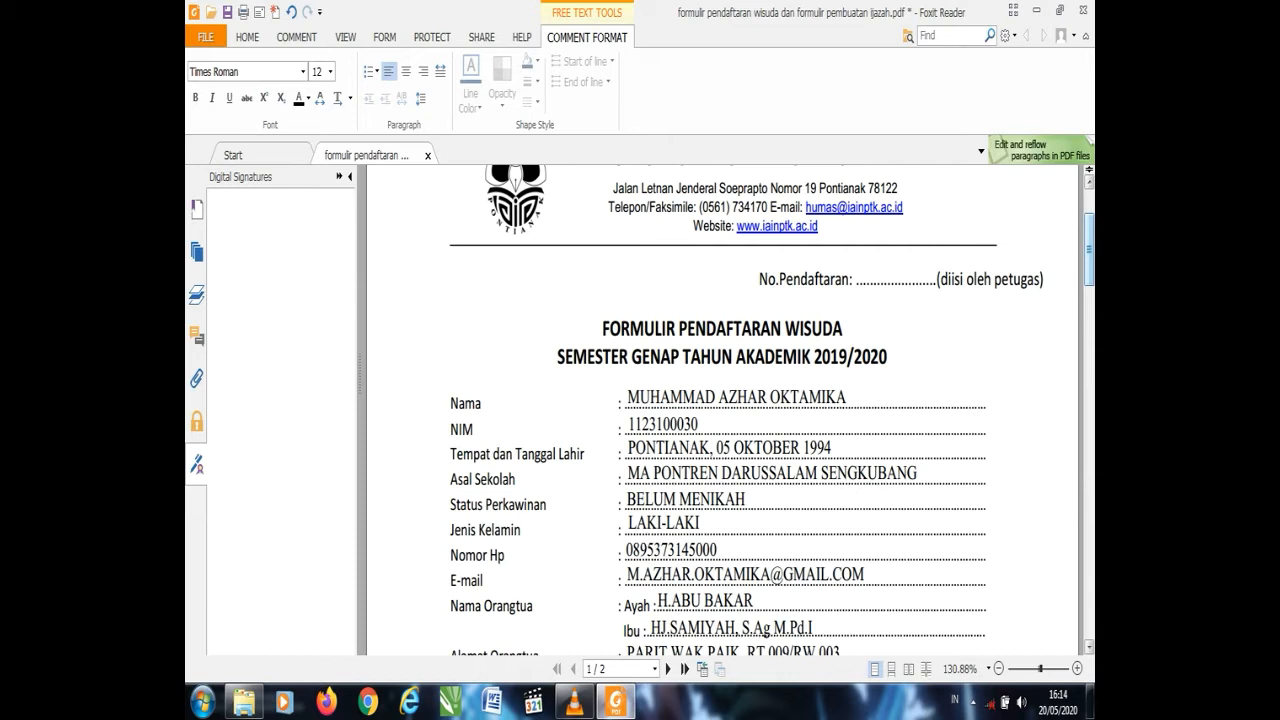
drag(1089, 250, 1089, 470)
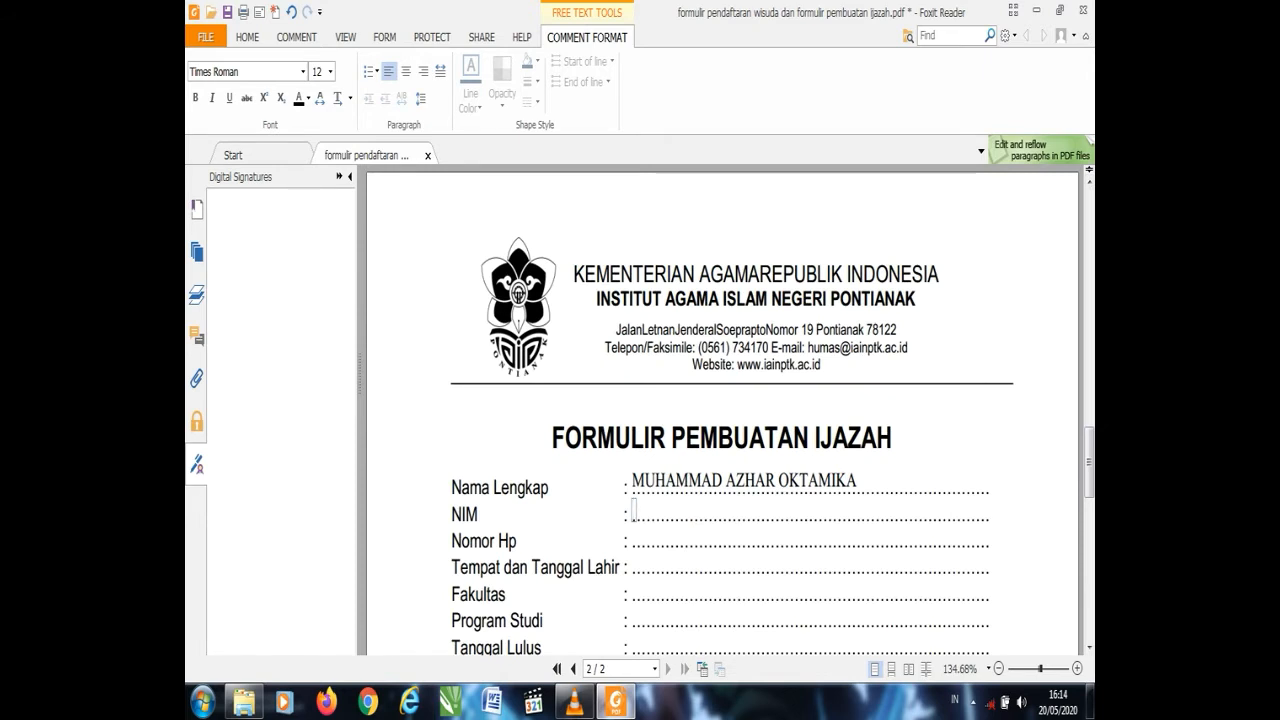
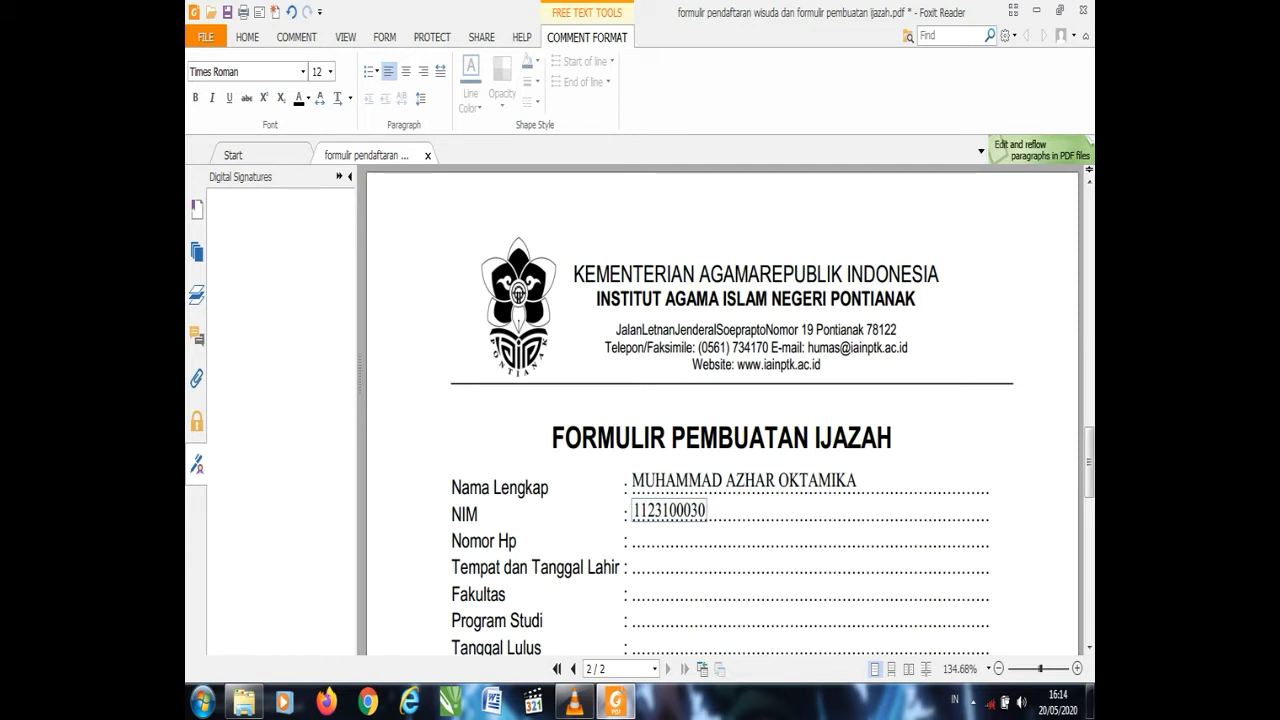
- Type the student's phone number on the Nomor Hp dotted line
click(633, 535)
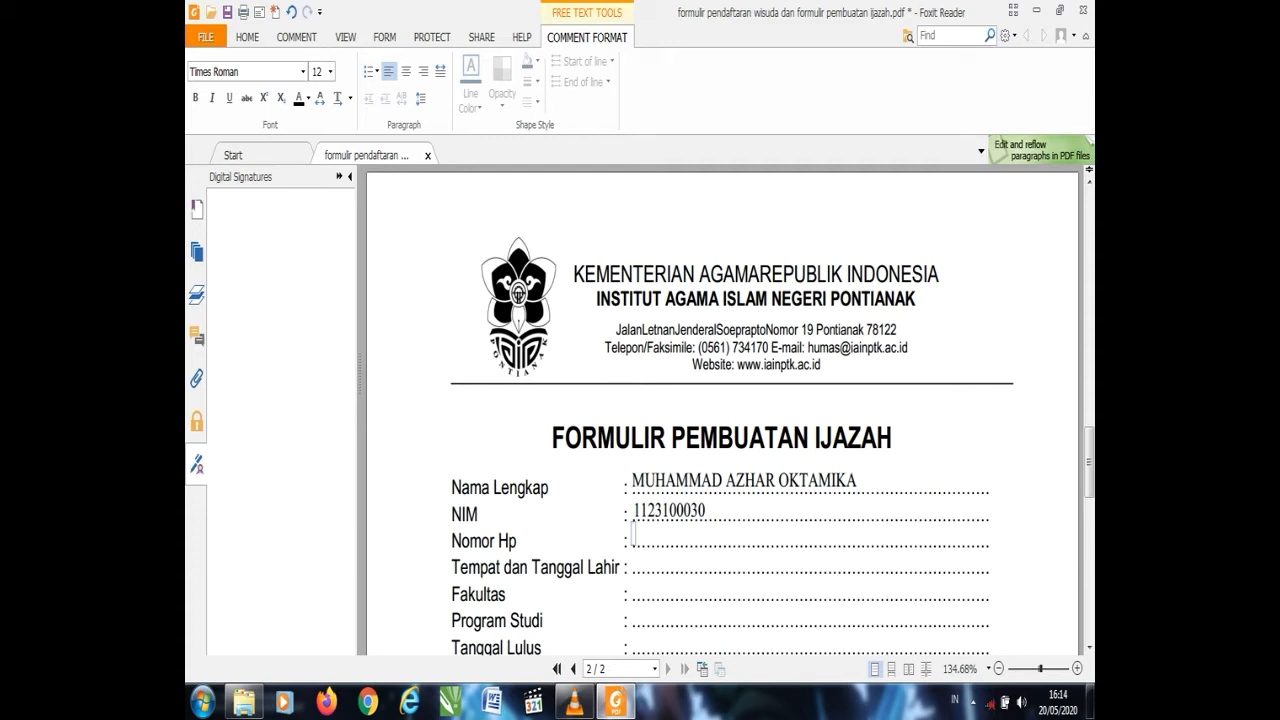
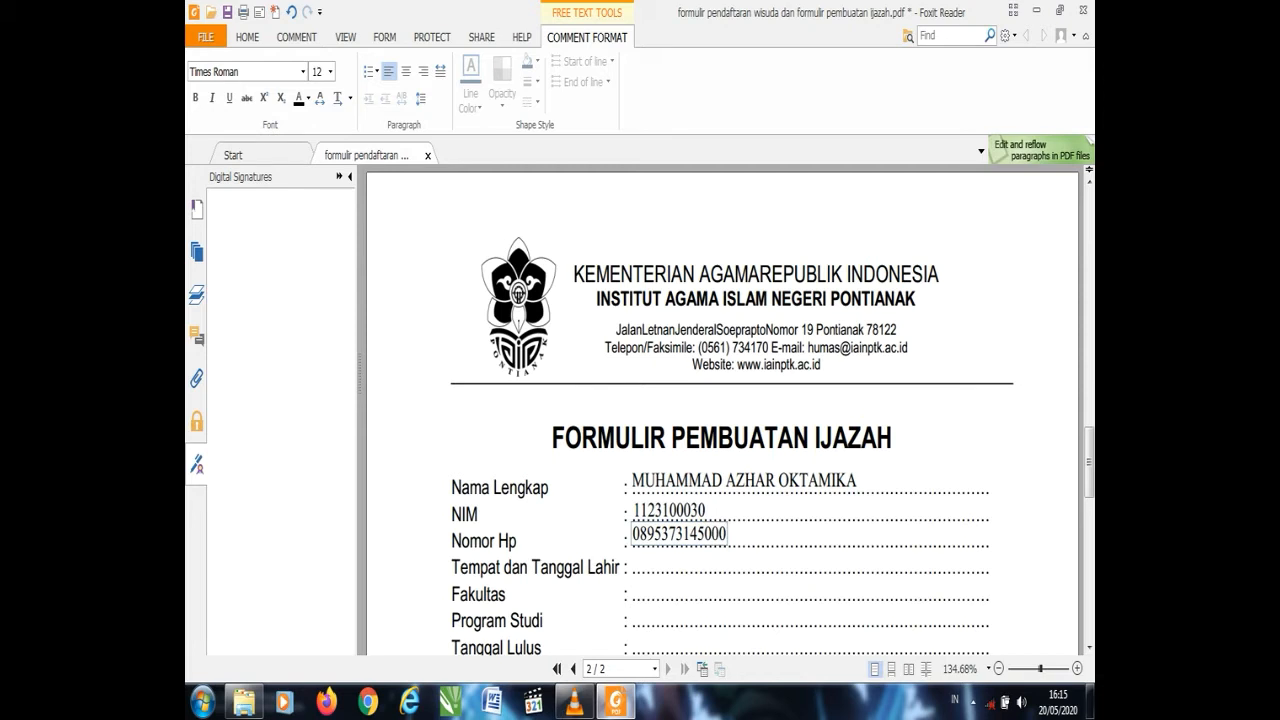
- Type the student's birthplace and birth date, then USHULUDDIN ADAB DAN DAKWAH on the Fakultas line
click(634, 560)
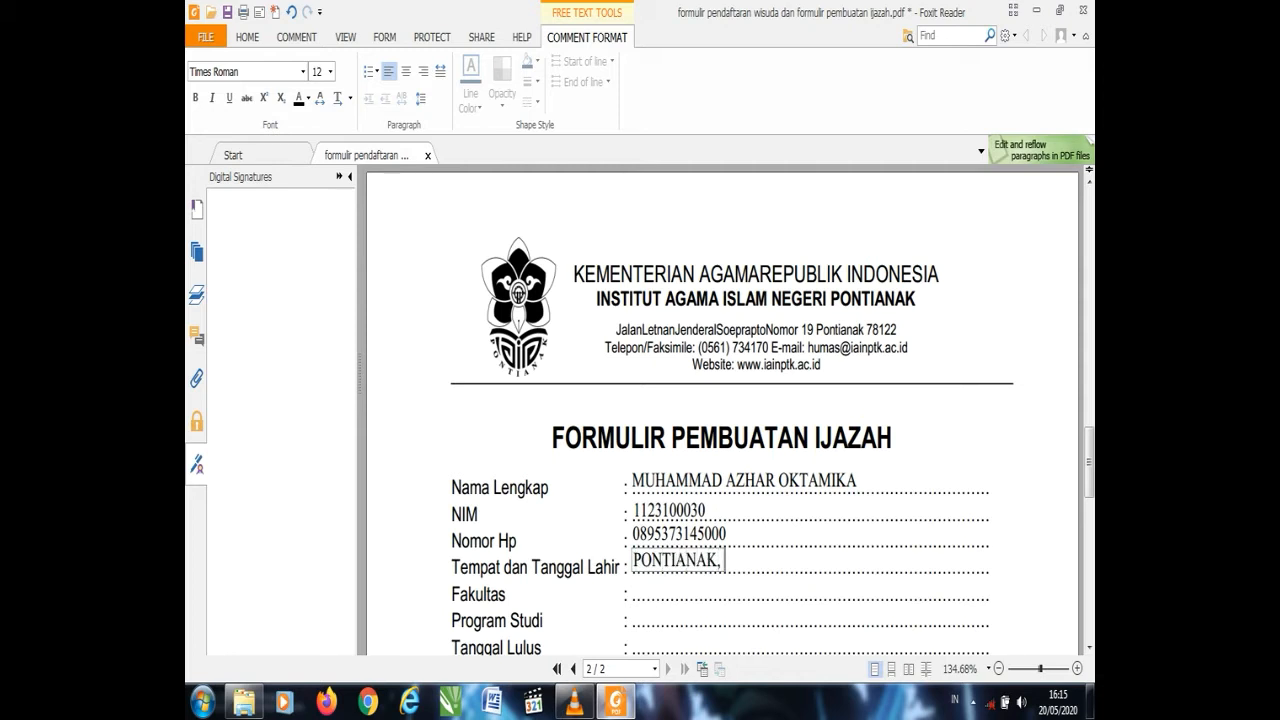
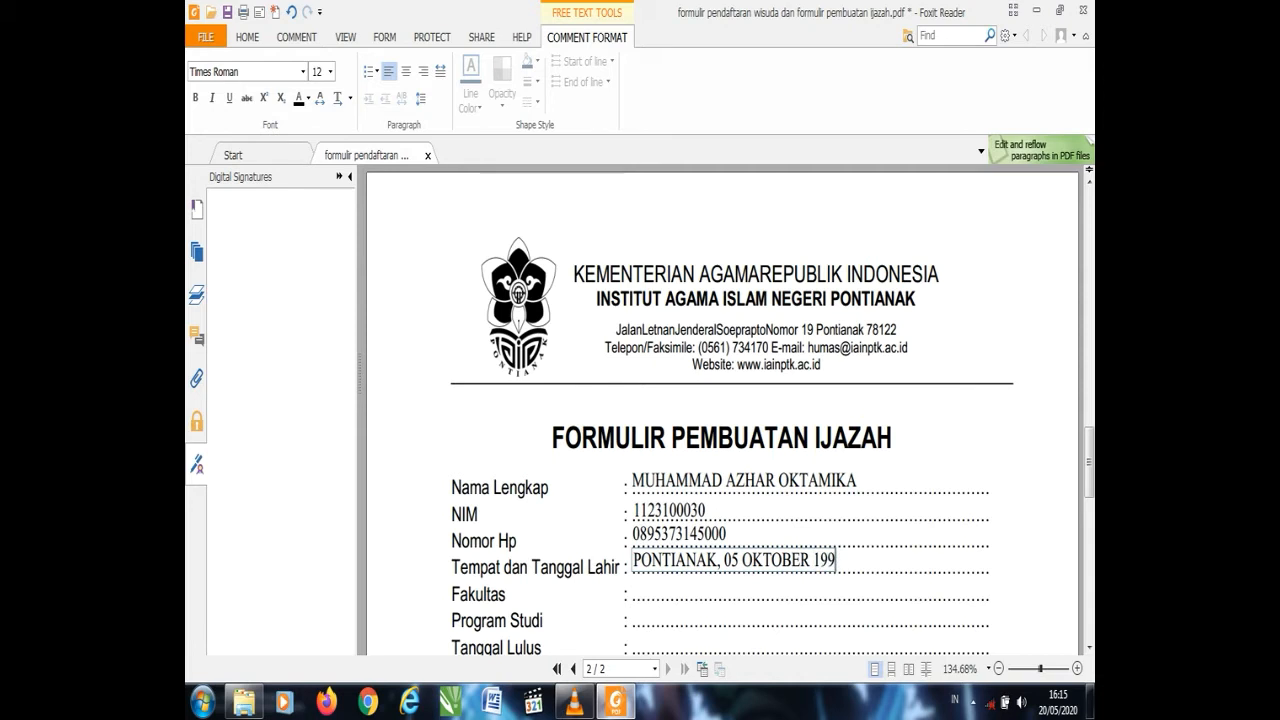
click(633, 588)
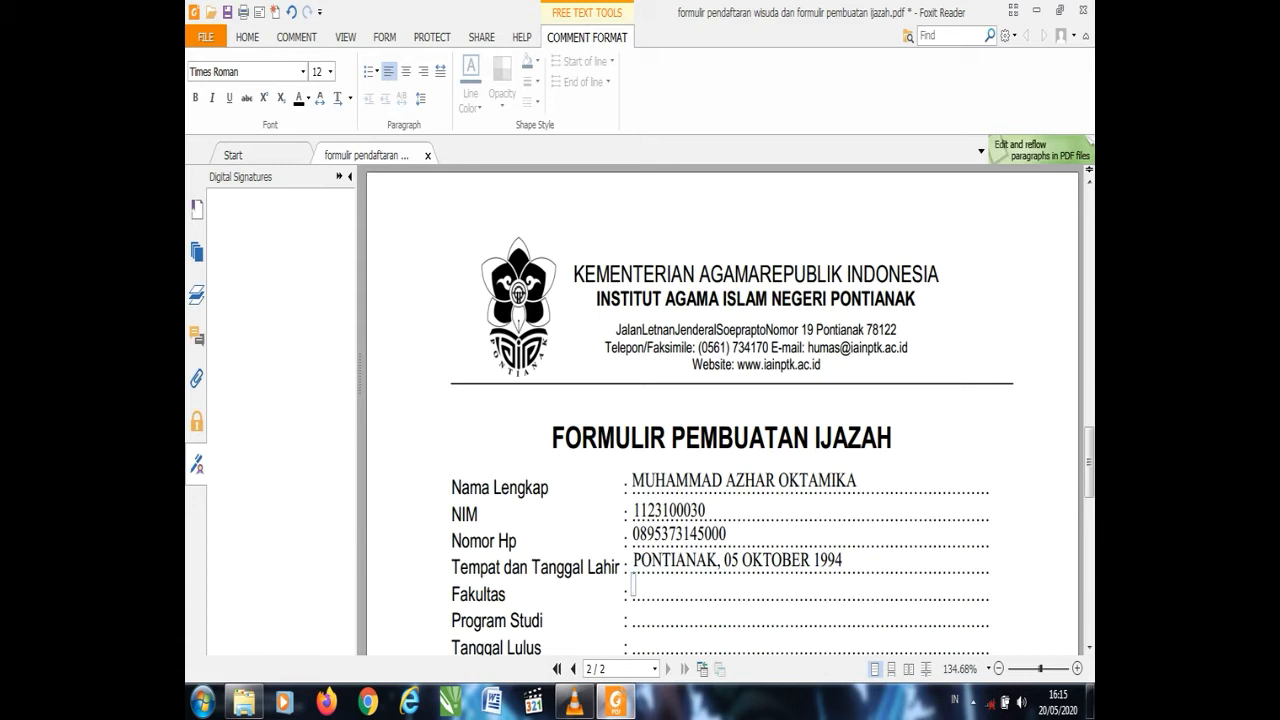
text(USHULUDDIN)
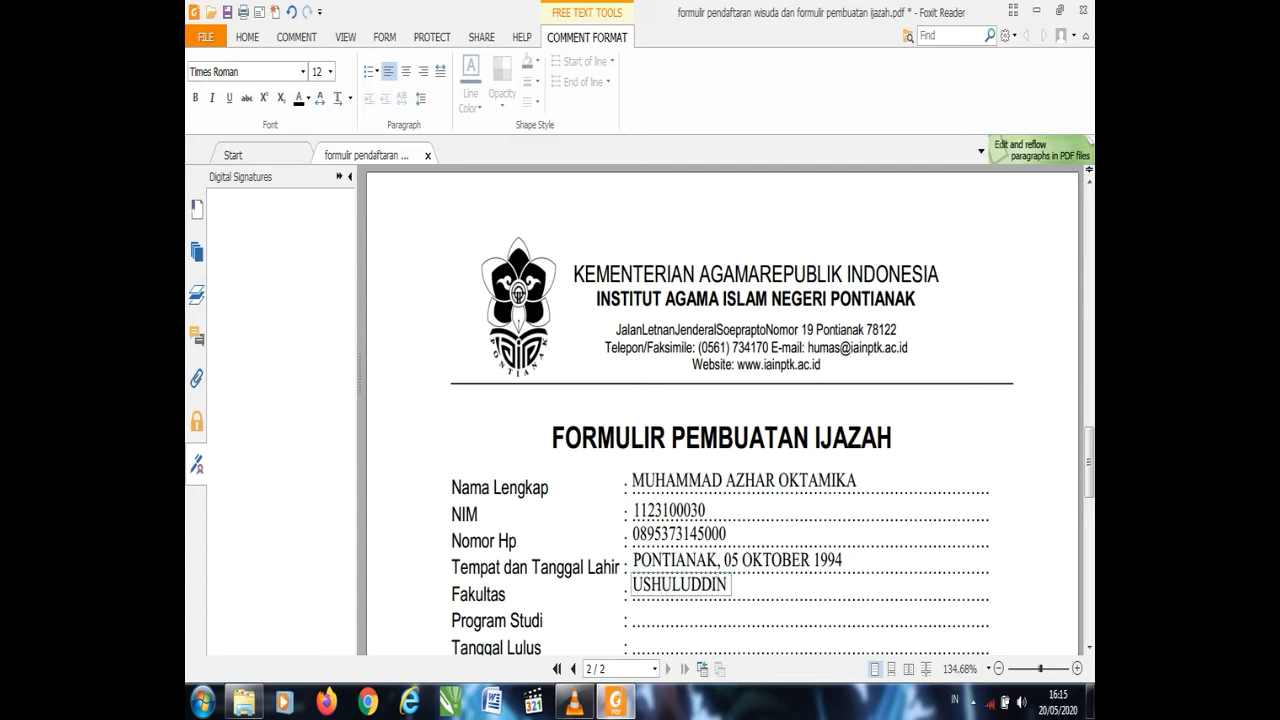
text( ADAB DAN DAKWAH)
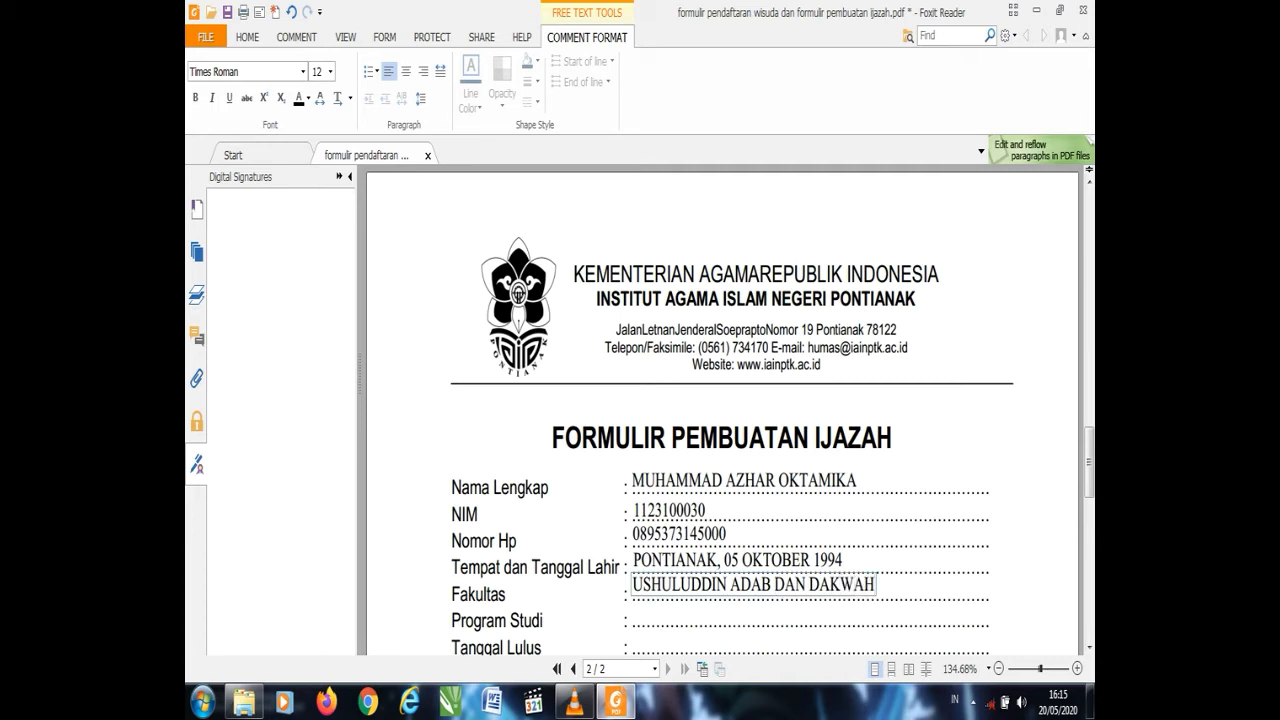
- Type KOMUNIKASI PENYIARAN ISLAM for Program Studi and 11 NOVEMBER 2019 for Tanggal Lulus, fixing the month typo
click(634, 613)
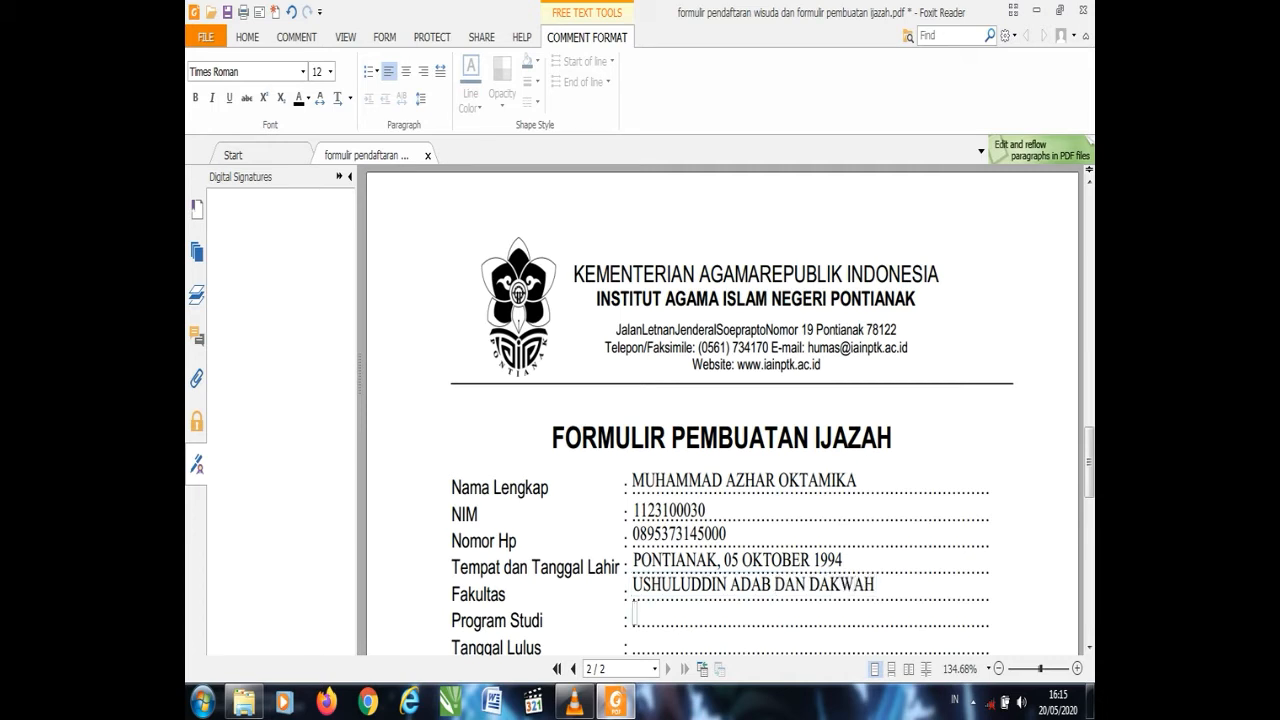
text(KOMUNIK)
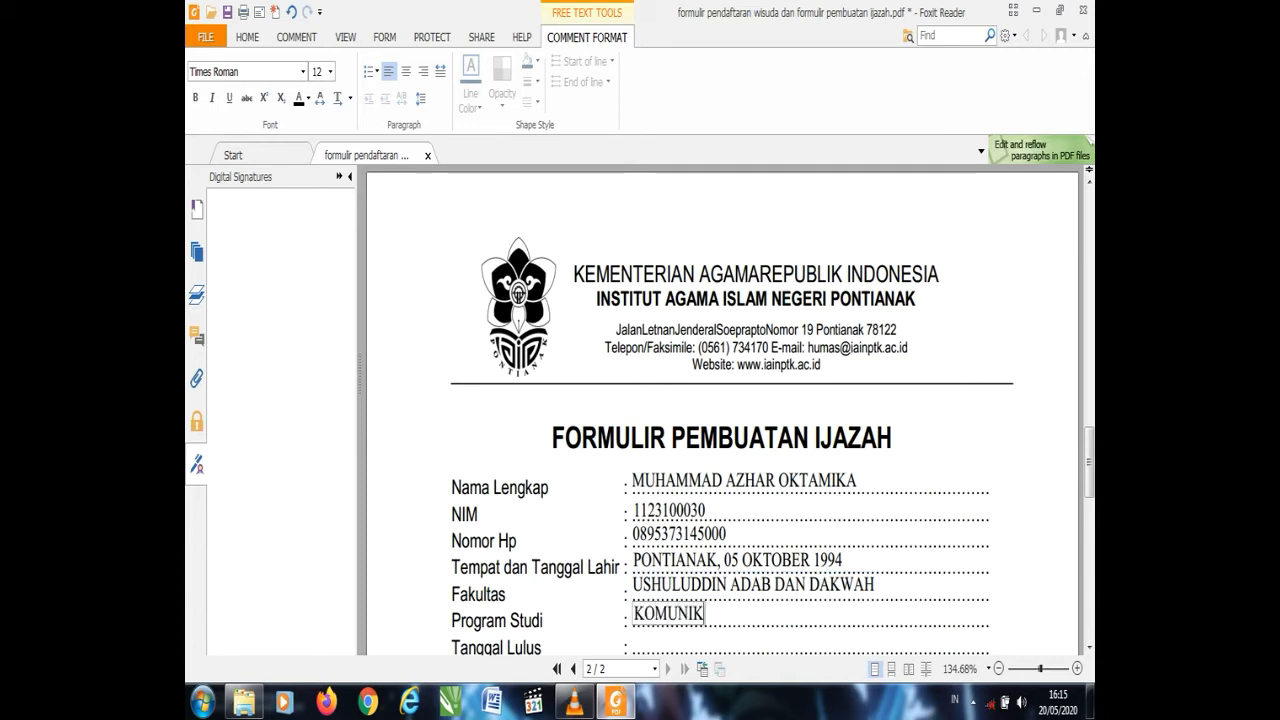
text(ASI PENYIARA)
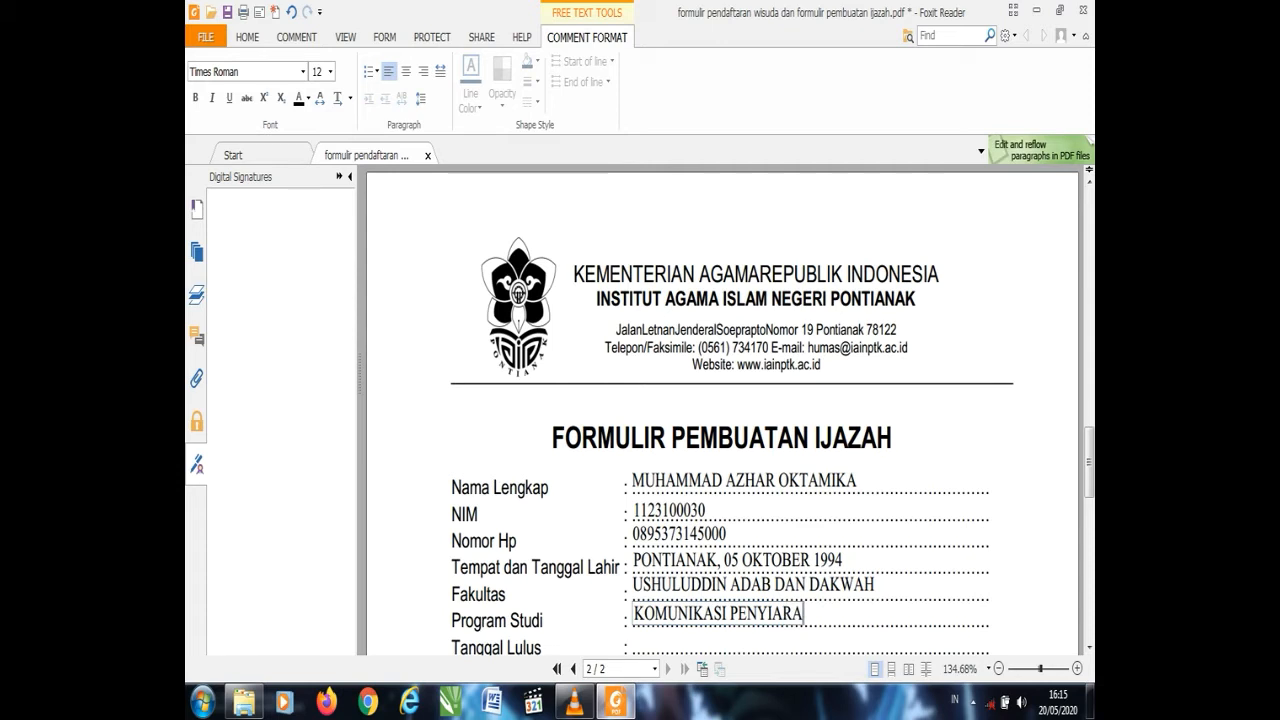
text(N ISLAM)
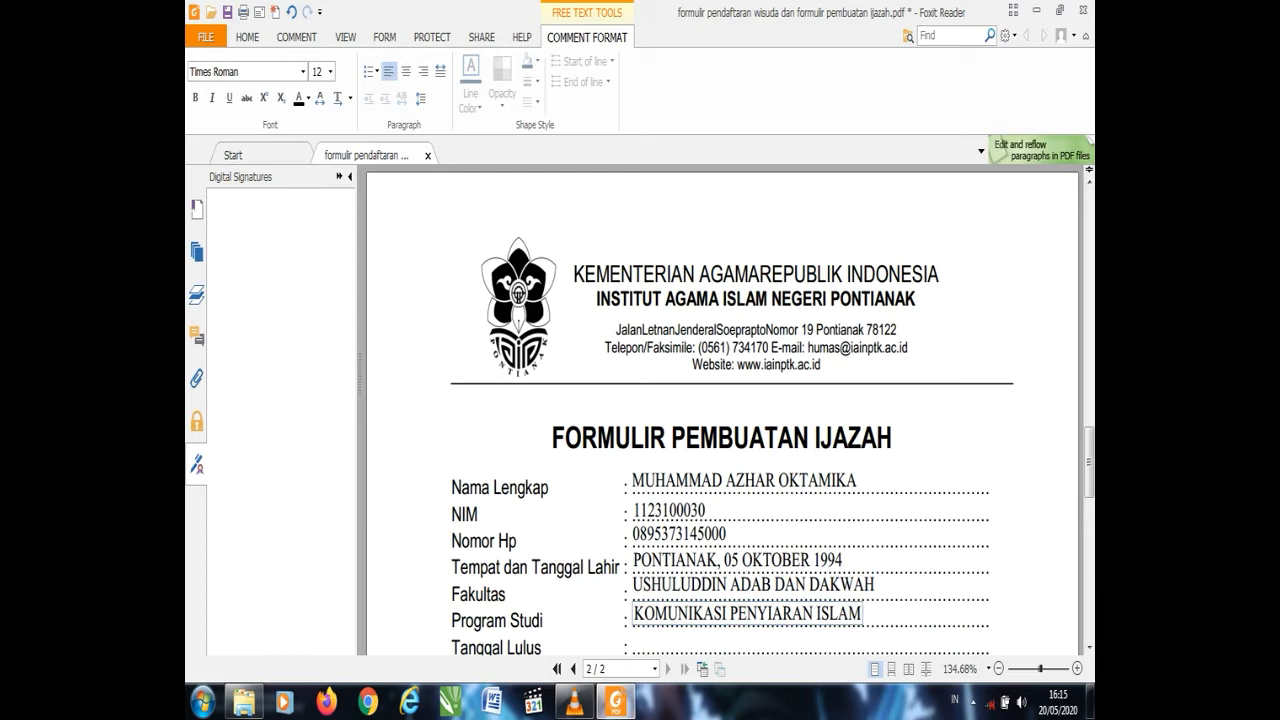
click(635, 642)
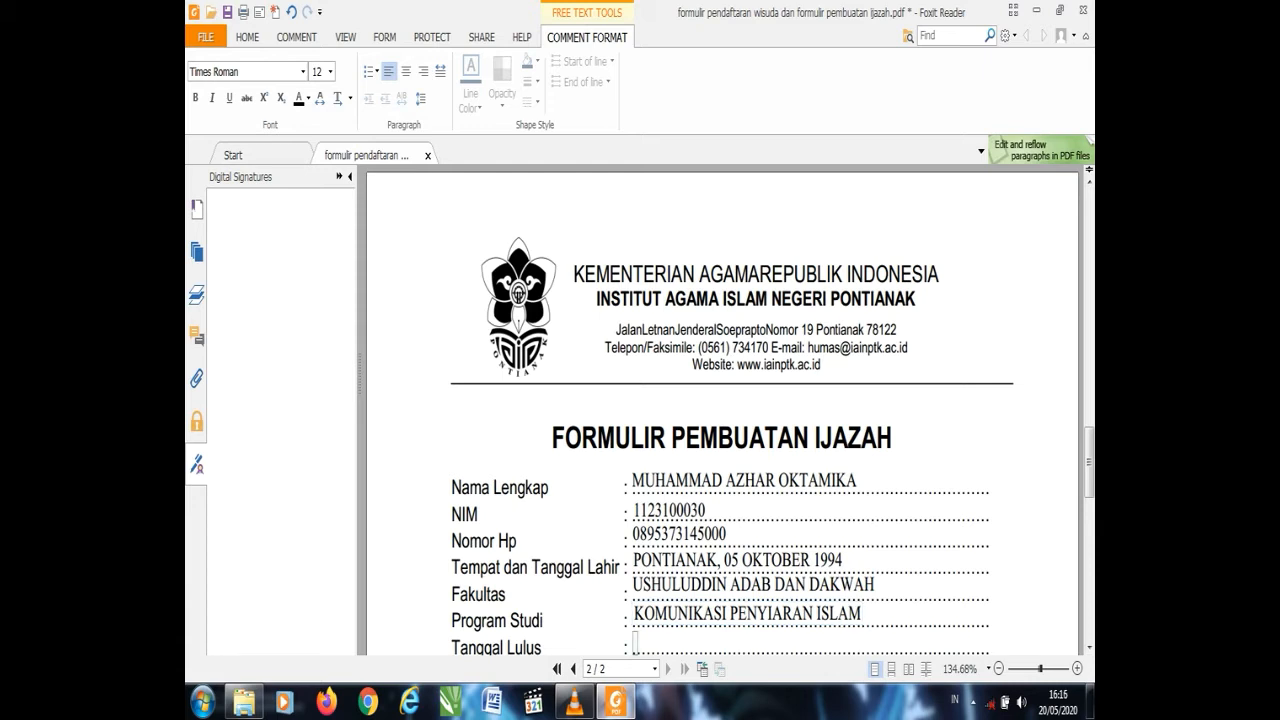
drag(1089, 464, 1089, 482)
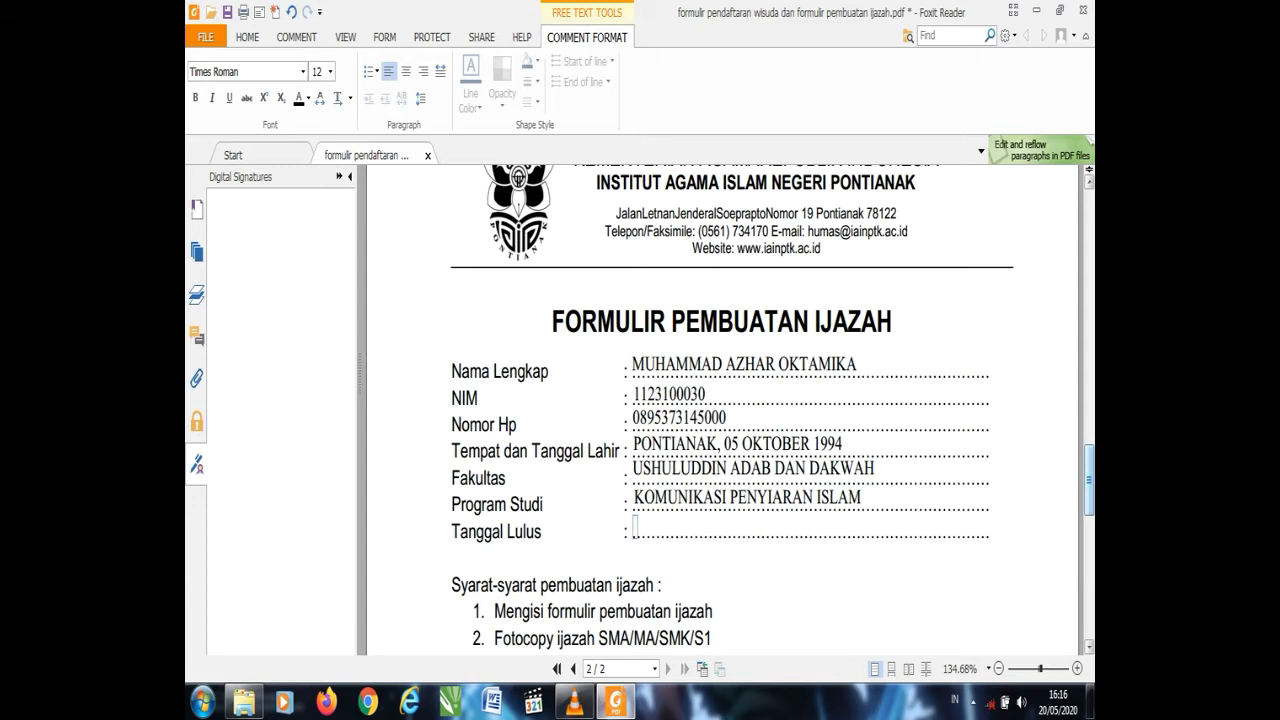
text(11)
text(NOB)
key(BackSpace)
text(VEM)
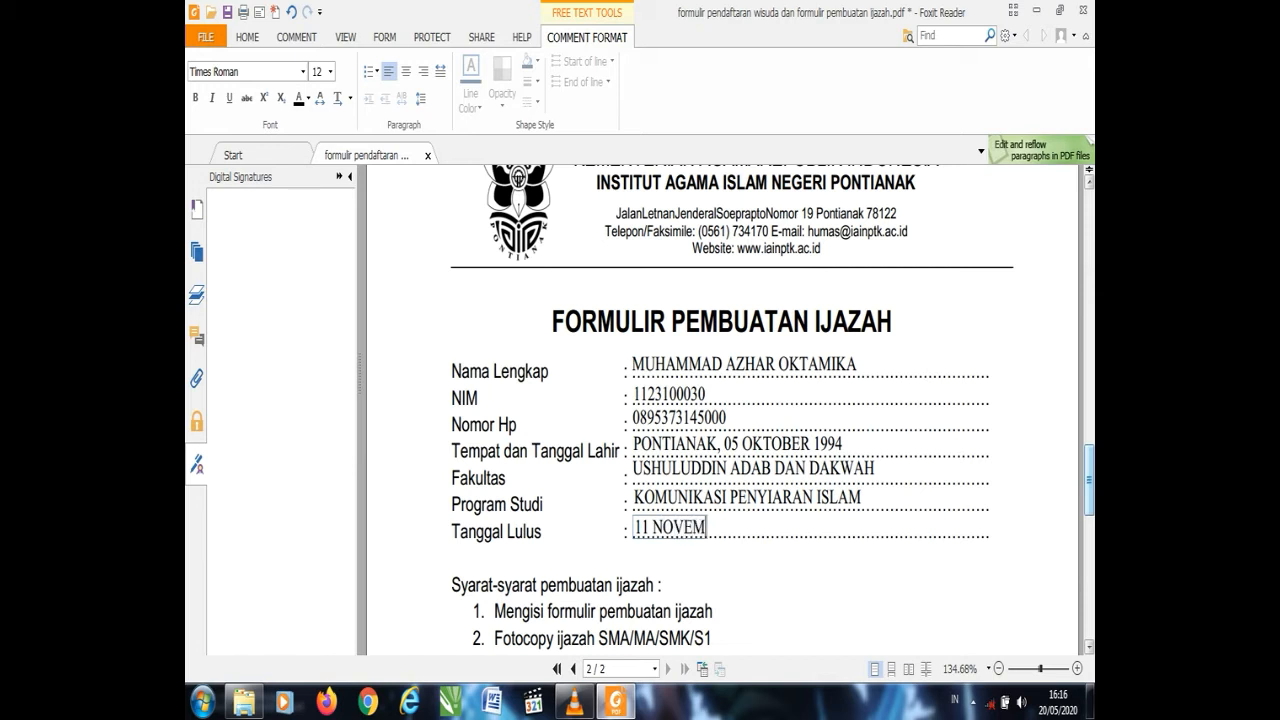
text(BER 2019)
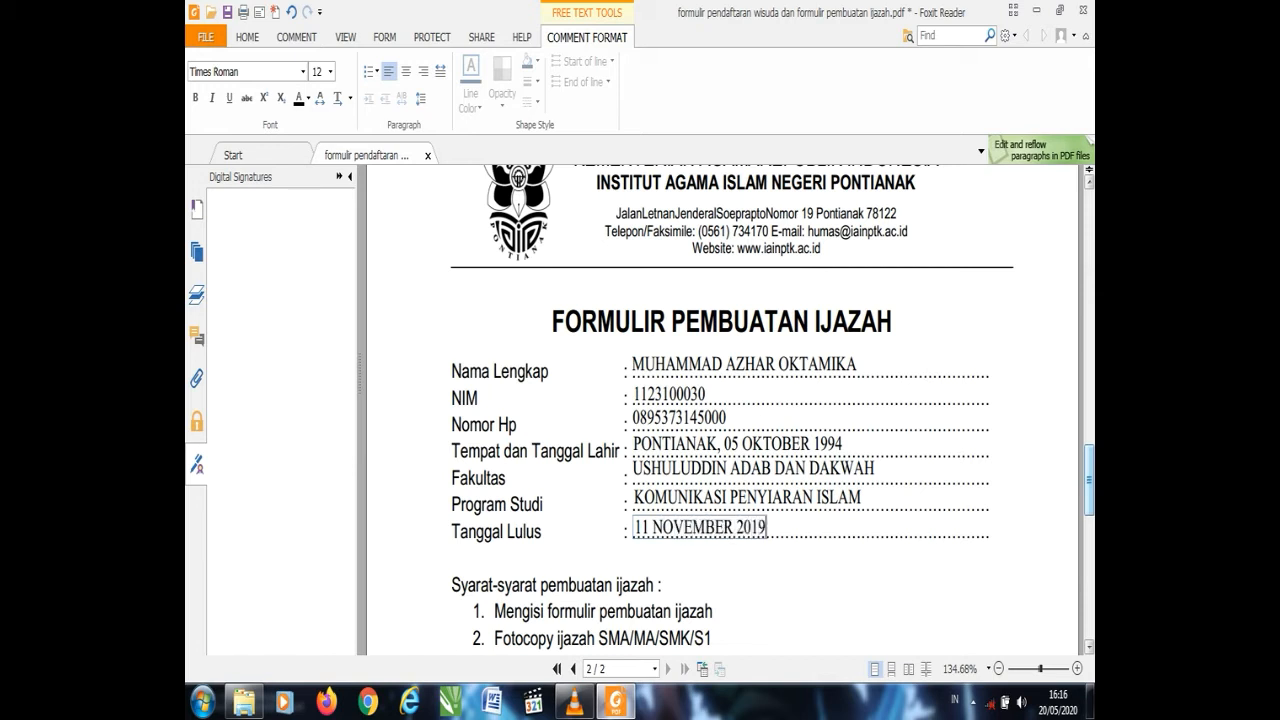